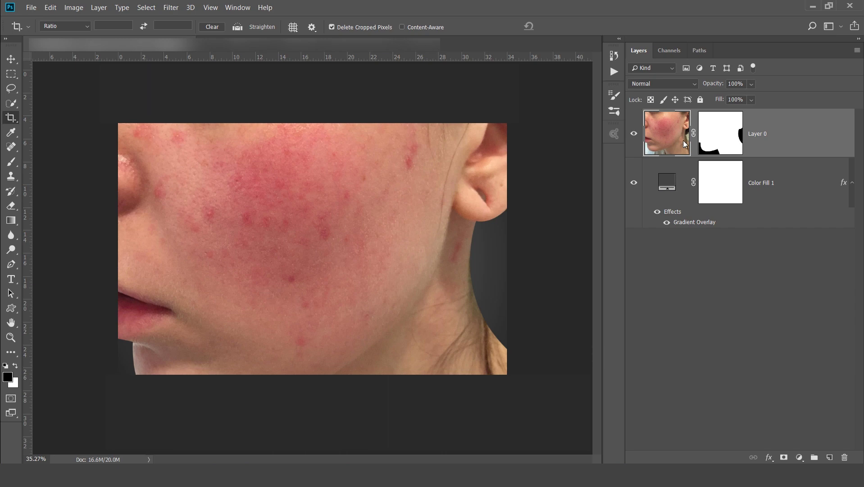
- Add a Hue/Saturation adjustment layer targeting Reds and boost Saturation to +77
left_click(799, 456)
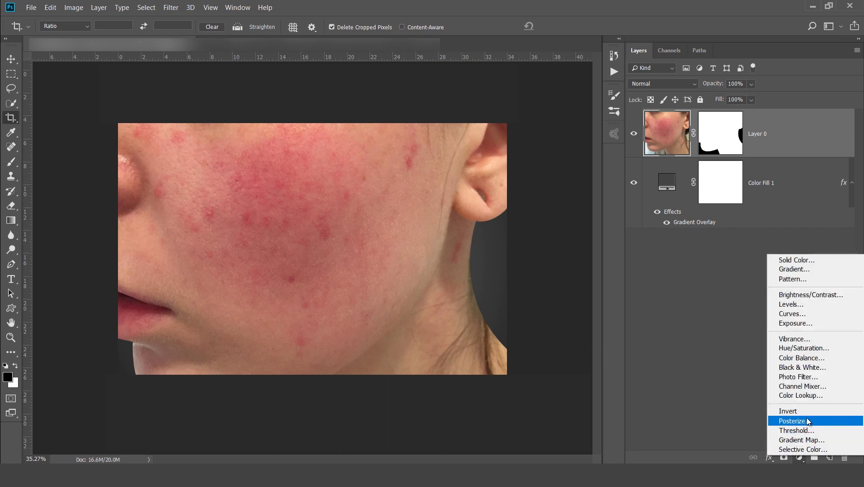
left_click(803, 348)
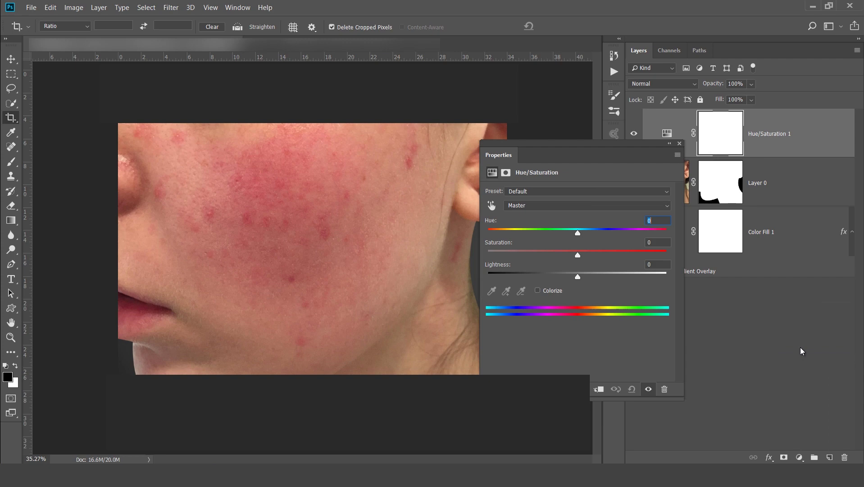
left_click_drag(616, 157, 583, 172)
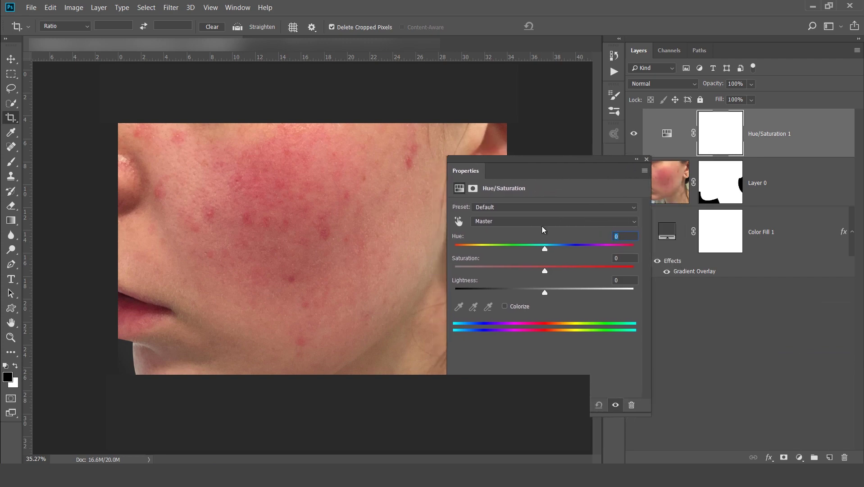
left_click(507, 225)
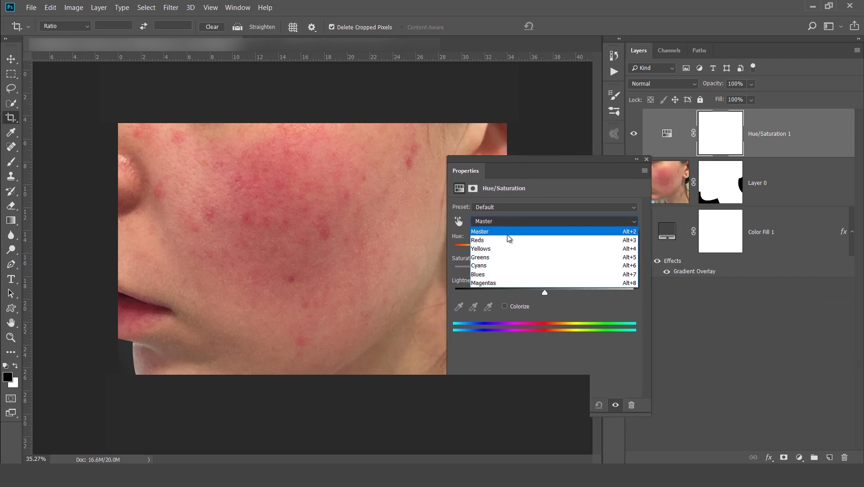
left_click(507, 240)
left_click_drag(553, 174, 599, 164)
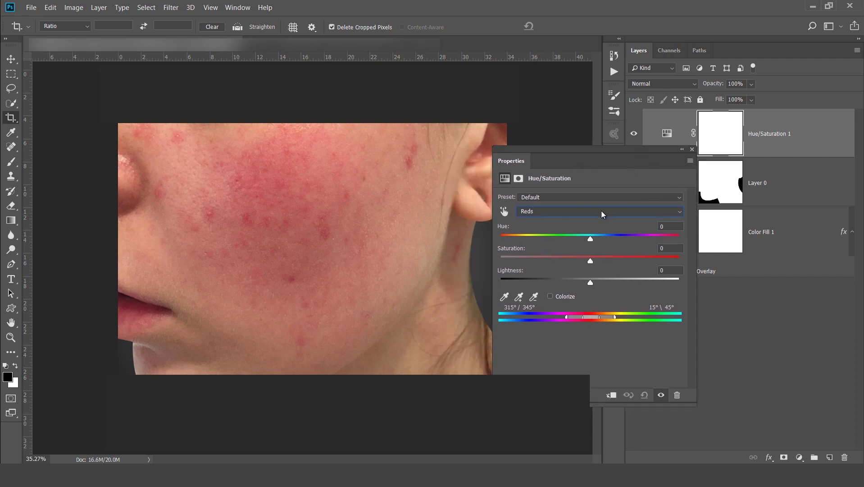
left_click_drag(596, 155, 610, 135)
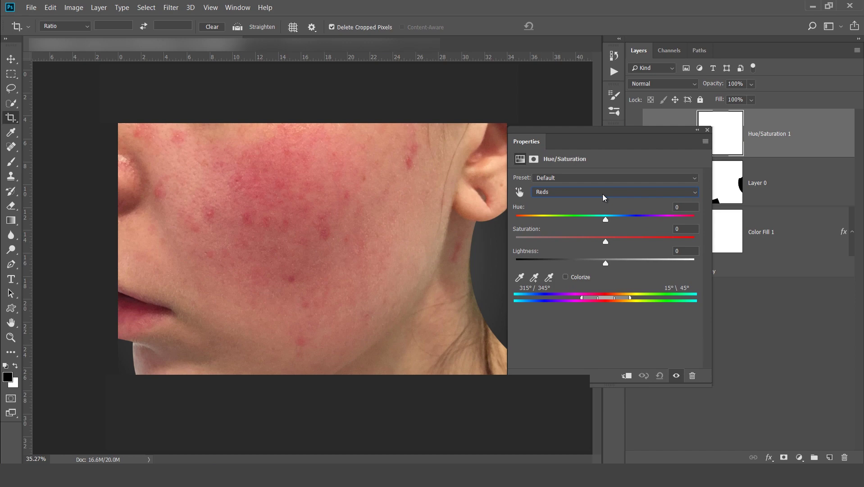
left_click_drag(606, 241, 675, 244)
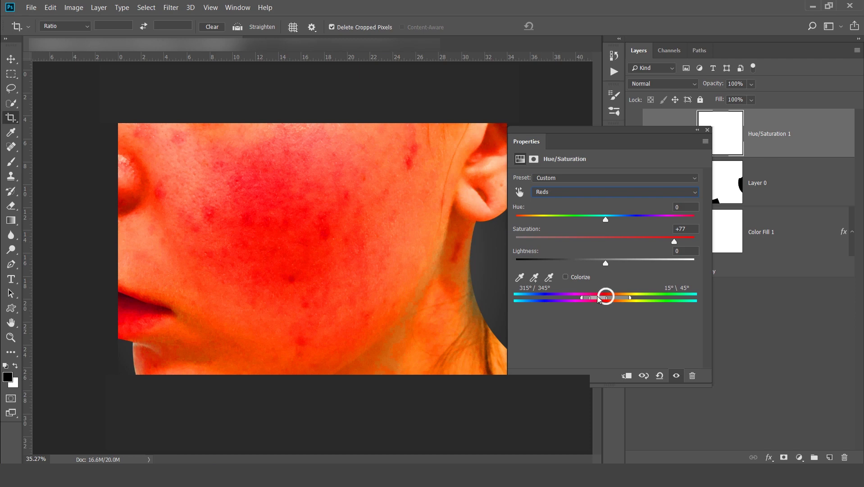
- Narrow the Reds colour range to 301°/323°–353°\15° to isolate the skin redness
left_click_drag(605, 297, 596, 301)
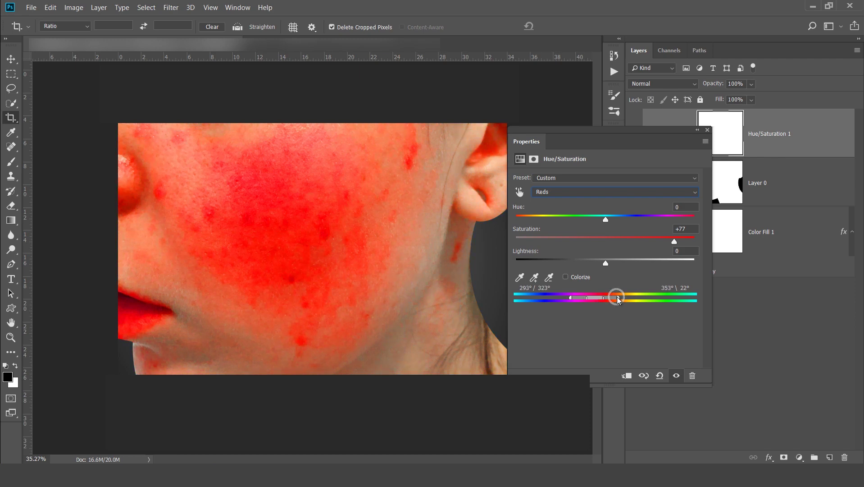
left_click_drag(619, 298, 578, 302)
- Set Reds Saturation to -9 and Hue to +18, then toggle the layer to compare
left_click_drag(674, 241, 599, 244)
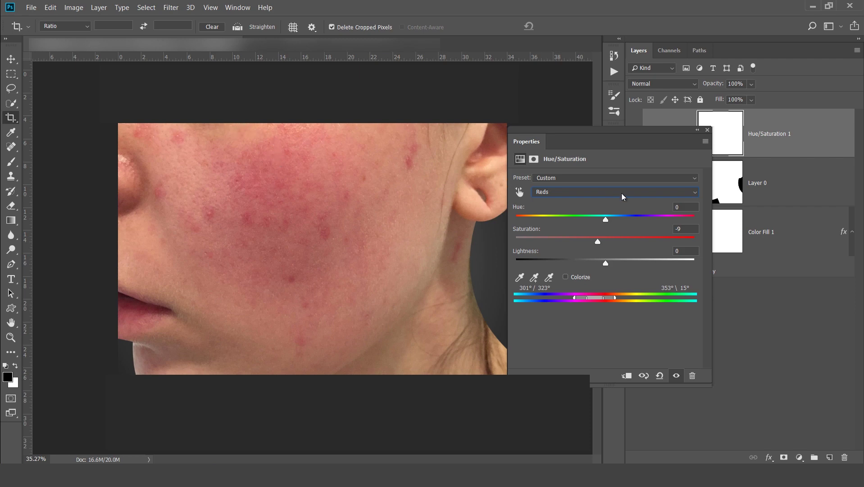
left_click_drag(606, 218, 622, 223)
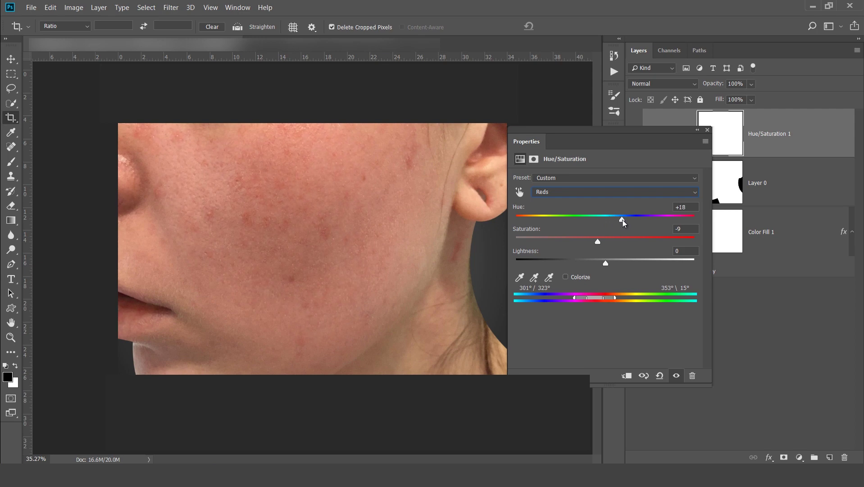
mouse_move(623, 222)
left_mouse_down()
mouse_move(614, 221)
mouse_move(623, 223)
left_mouse_up()
left_click(707, 131)
key("ctrl+comma")
key("ctrl+comma")
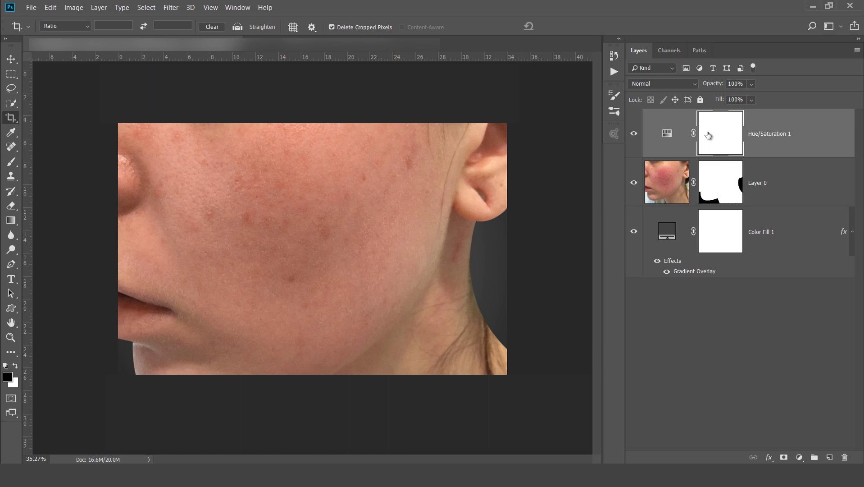
- Add a second Hue/Saturation layer on Reds at Saturation +87, range narrowed to 311°/332°–2°\17°
left_click(799, 457)
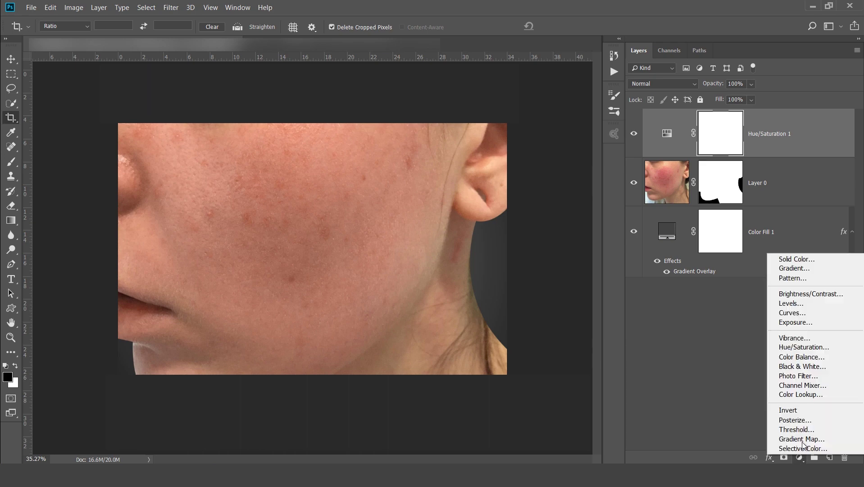
left_click(812, 347)
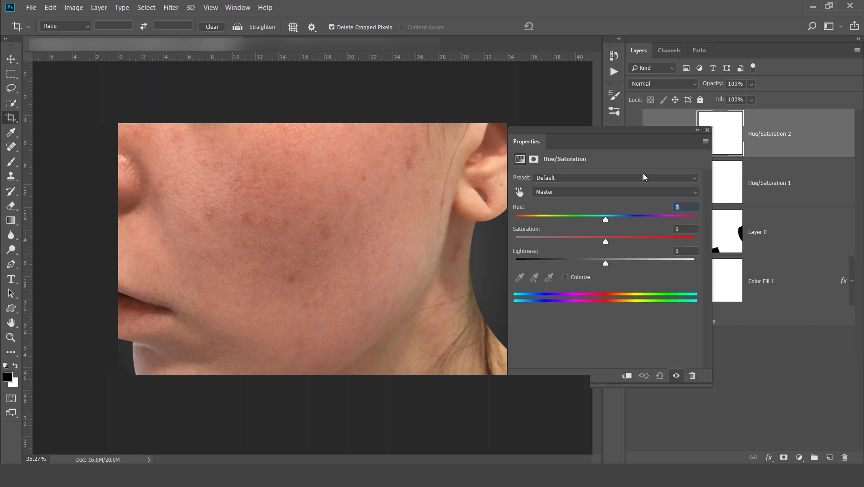
left_click(600, 196)
left_click(586, 211)
left_click_drag(606, 241, 685, 246)
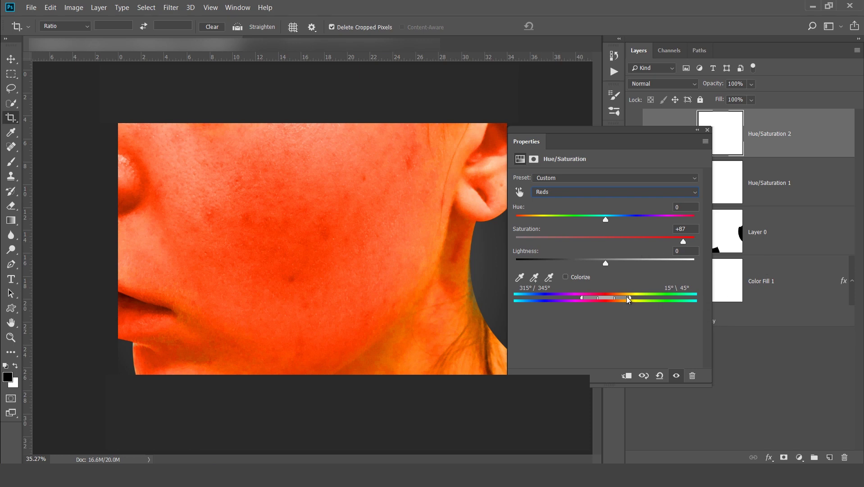
left_click_drag(629, 301, 601, 301)
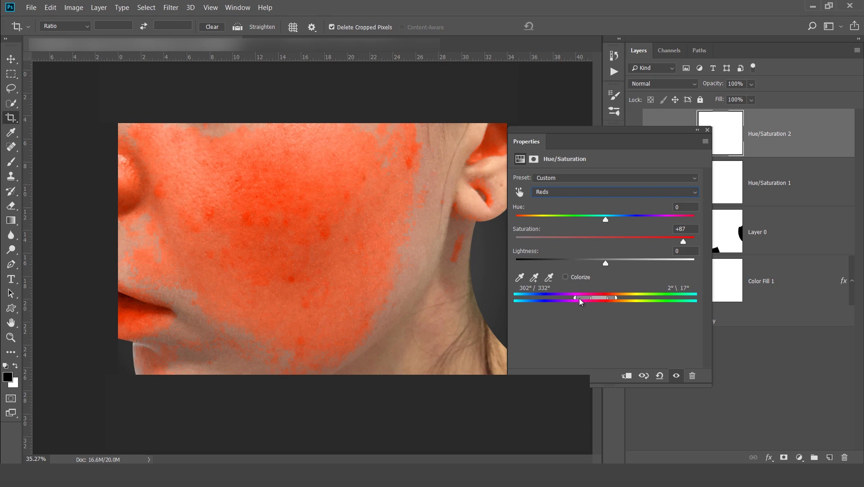
left_click_drag(577, 298, 580, 298)
- Set Hue/Saturation 2 Reds to Saturation -9 and Hue about +25, then compare both layers on/off
left_click_drag(685, 242, 627, 230)
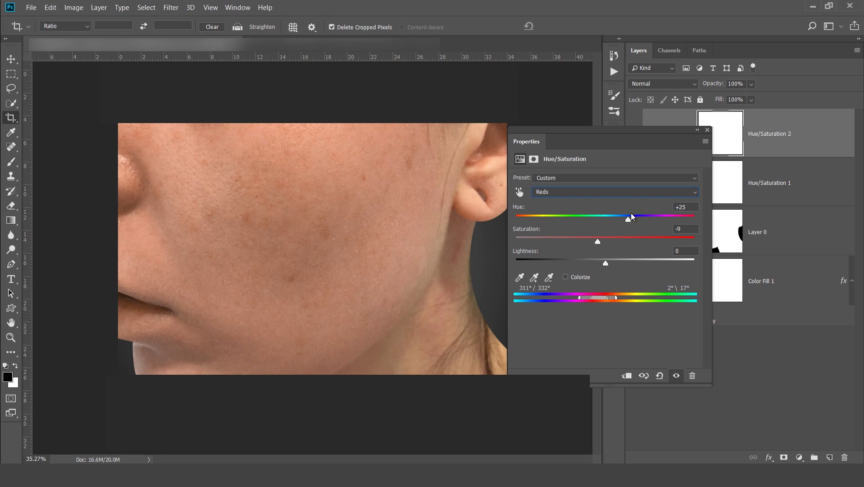
left_click_drag(629, 221, 638, 223)
left_click(707, 130)
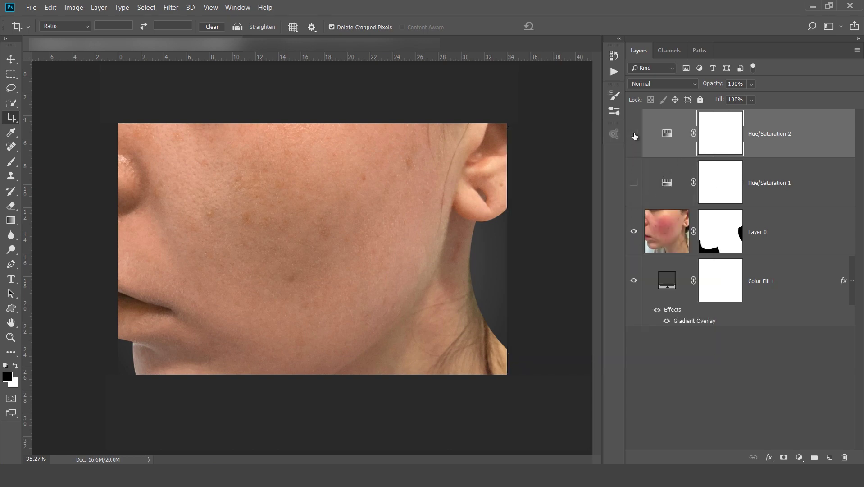
left_click_drag(635, 134, 635, 158)
left_click(634, 182)
left_click(635, 141)
- Add empty Layer 1 and select the Spot Healing Brush in Lighten mode
left_click(831, 457)
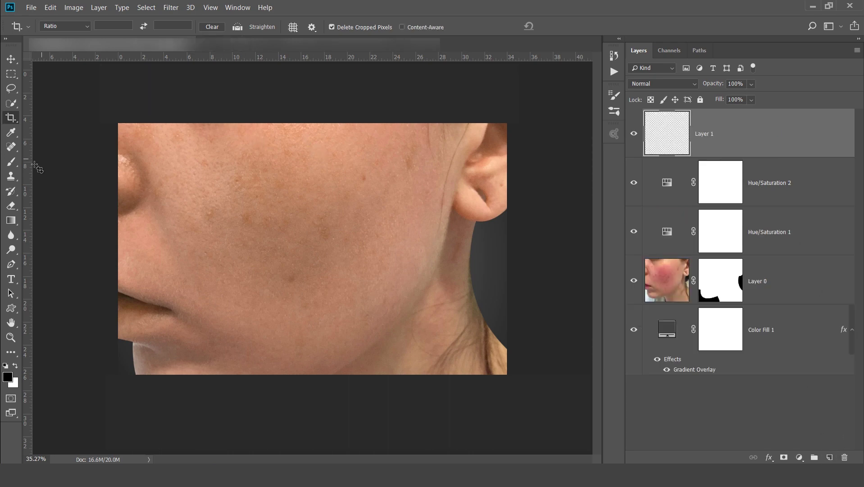
left_click(11, 146)
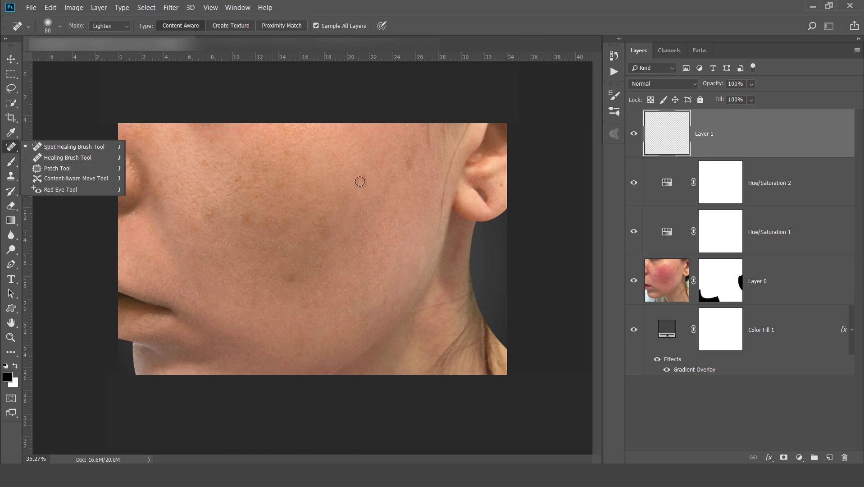
left_click(58, 150)
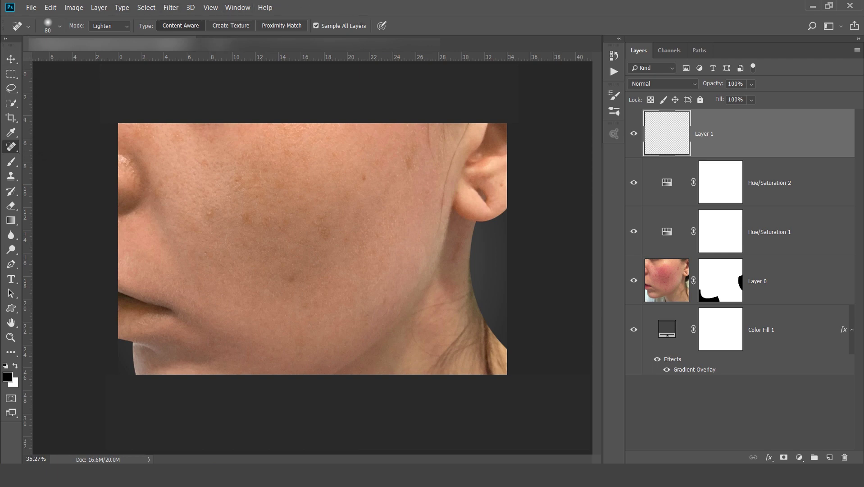
left_click(100, 28)
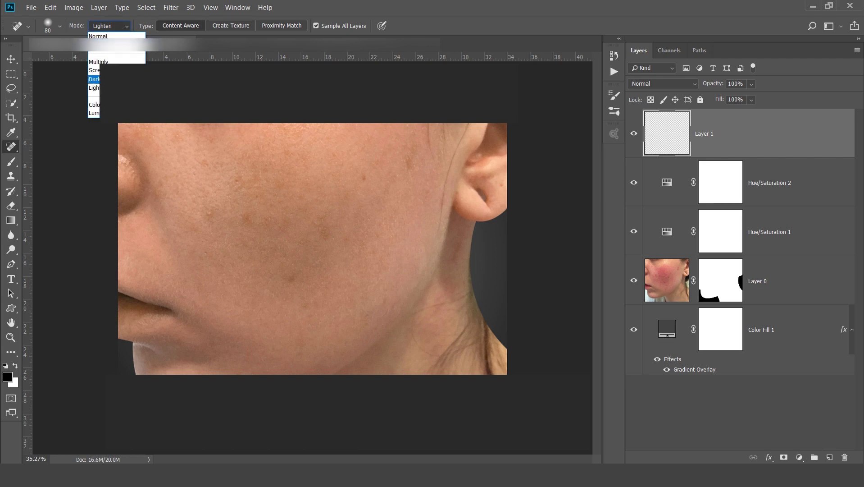
left_click(93, 88)
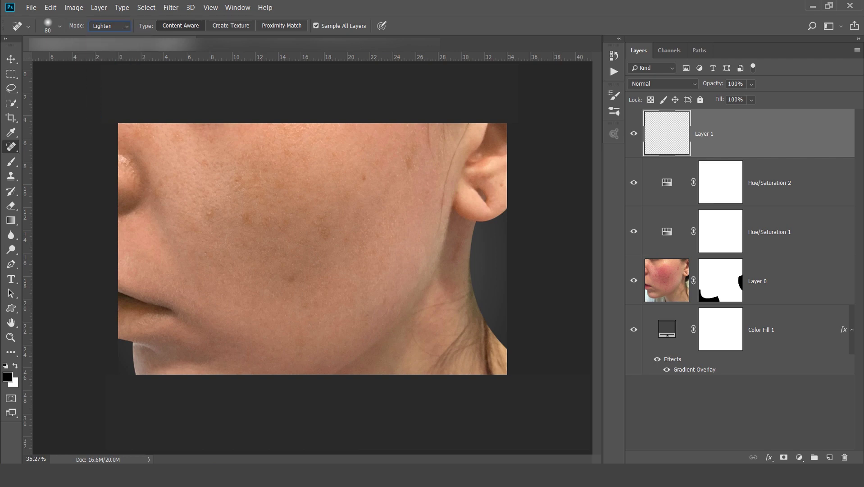
- Spot-heal the acne blemishes across the upper, middle and lower cheek on Layer 1
left_click(208, 214)
left_click(289, 277)
left_click(323, 233)
left_click_drag(323, 222, 318, 226)
left_click(364, 180)
left_click(410, 167)
left_click(373, 244)
left_click(258, 197)
left_click(237, 180)
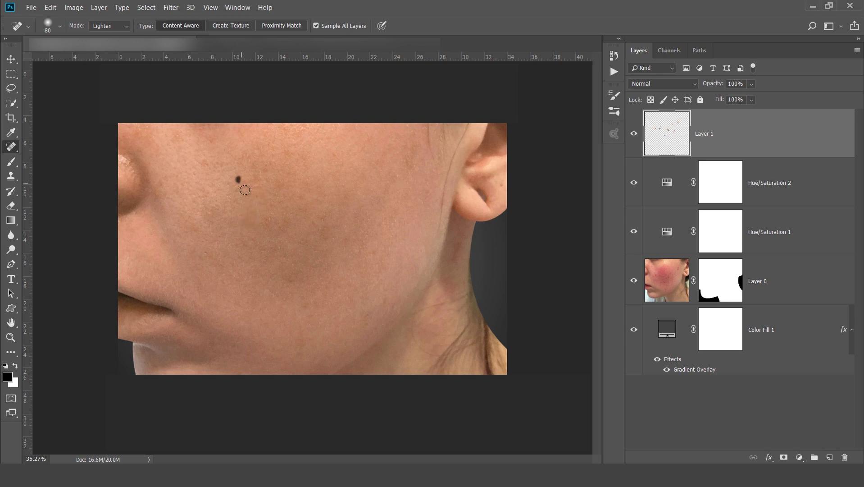
left_click(203, 161)
left_click(177, 137)
left_click(285, 187)
left_click(253, 181)
left_click(264, 168)
left_click_drag(252, 185, 239, 189)
left_click(247, 220)
left_click(269, 223)
left_click(271, 202)
left_click(290, 152)
- Paint out the stray hair strands and marks around and above the ear
mouse_move(427, 124)
left_mouse_down()
mouse_move(435, 164)
mouse_move(442, 143)
mouse_move(429, 143)
left_mouse_up()
mouse_move(438, 232)
left_mouse_down()
mouse_move(451, 161)
mouse_move(467, 131)
mouse_move(465, 145)
left_mouse_up()
left_click_drag(448, 175, 443, 193)
mouse_move(446, 126)
left_mouse_down()
mouse_move(446, 135)
mouse_move(441, 123)
left_mouse_up()
mouse_move(430, 121)
left_mouse_down()
mouse_move(427, 132)
mouse_move(450, 140)
mouse_move(452, 157)
left_mouse_up()
- Heal the leftover marks near the nose, mid-cheek, lower cheek and jaw
mouse_move(277, 229)
left_mouse_down()
mouse_move(290, 219)
mouse_move(242, 246)
mouse_move(254, 211)
mouse_move(240, 176)
left_mouse_up()
left_click_drag(174, 247, 165, 239)
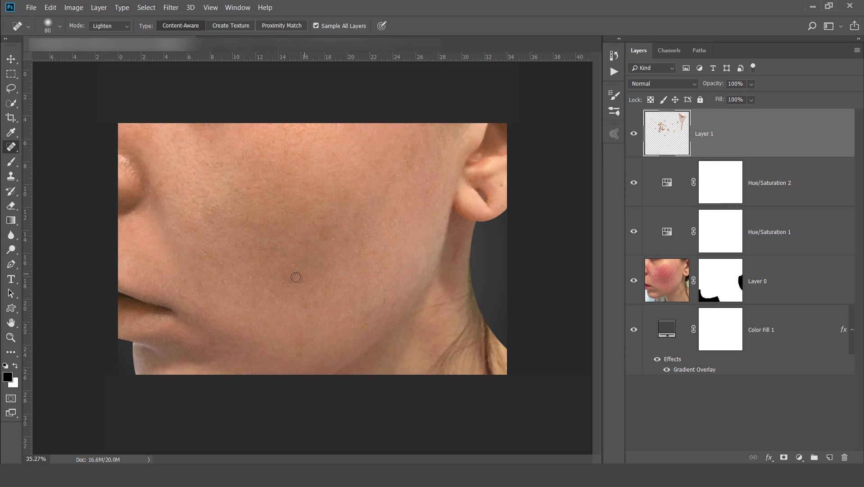
left_click_drag(296, 277, 286, 273)
mouse_move(367, 304)
left_mouse_down()
mouse_move(367, 320)
mouse_move(364, 292)
mouse_move(397, 305)
left_mouse_up()
left_click_drag(322, 235, 310, 234)
left_click_drag(250, 182, 244, 191)
key("alt+bracketleft")
key("alt+bracketleft")
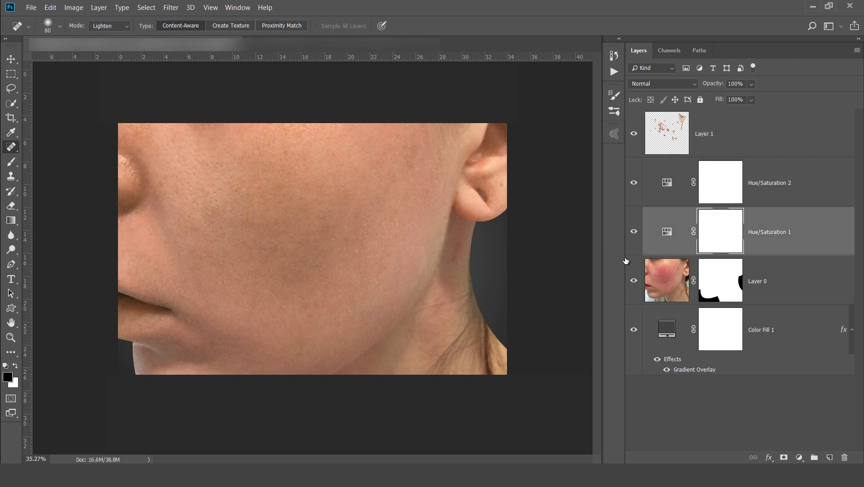
left_click(790, 185)
mouse_move(633, 133)
left_mouse_down()
mouse_move(637, 229)
mouse_move(635, 135)
left_mouse_up()
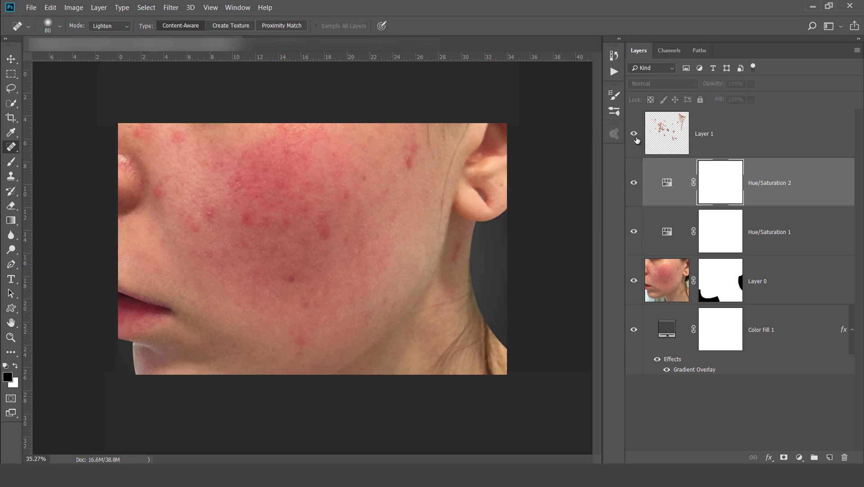